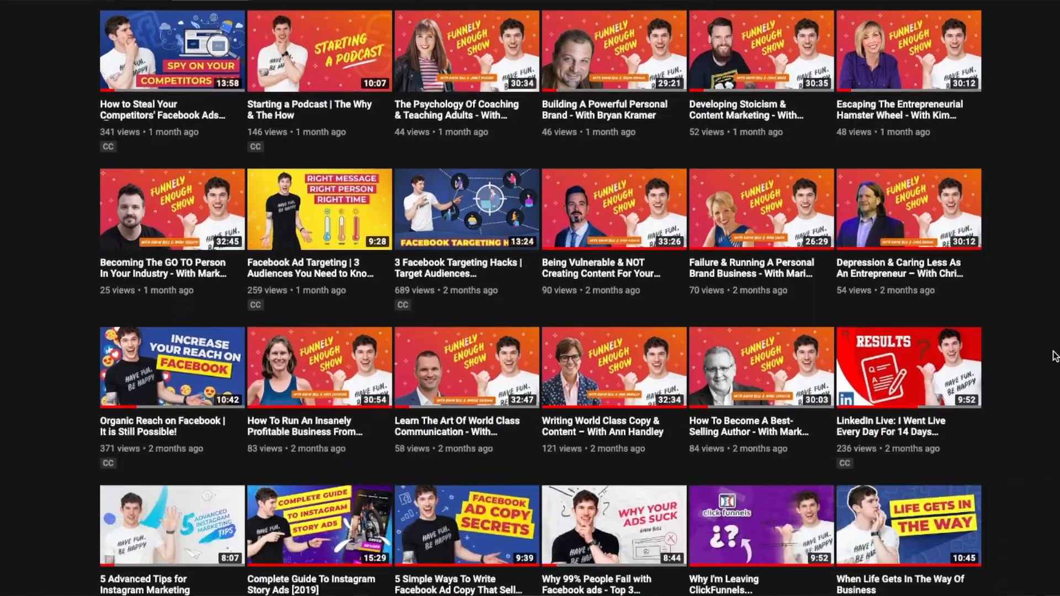
scroll(1055, 355, down, 5)
scroll(1056, 356, down, 5)
scroll(1056, 355, down, 5)
scroll(1056, 355, down, 5)
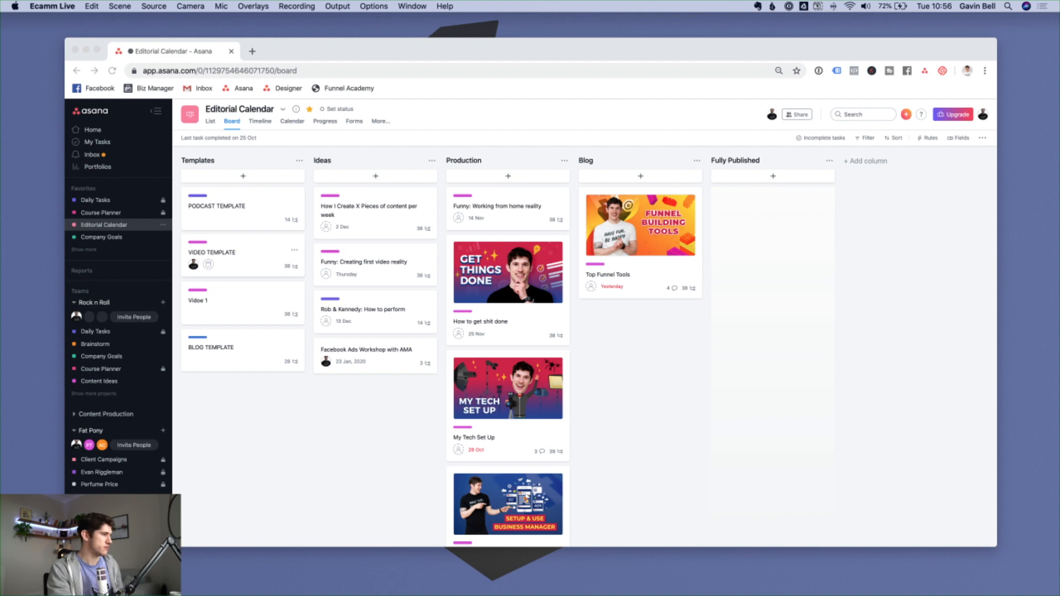
Step: Bring Apple Notes with the Content Idea Bank note to the front over the Asana board
key(super+Tab)
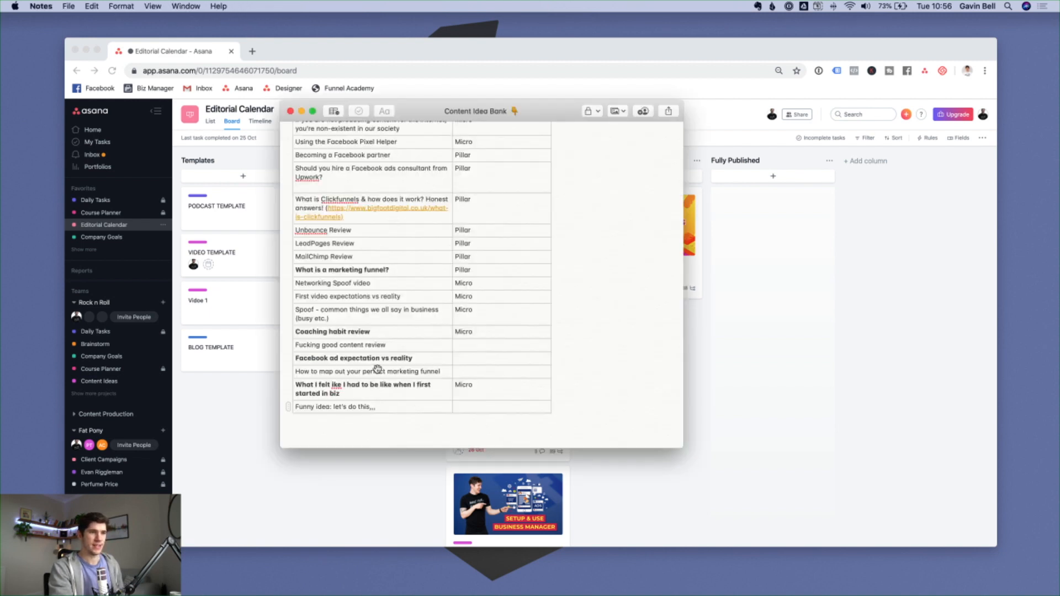
scroll(407, 343, up, 10)
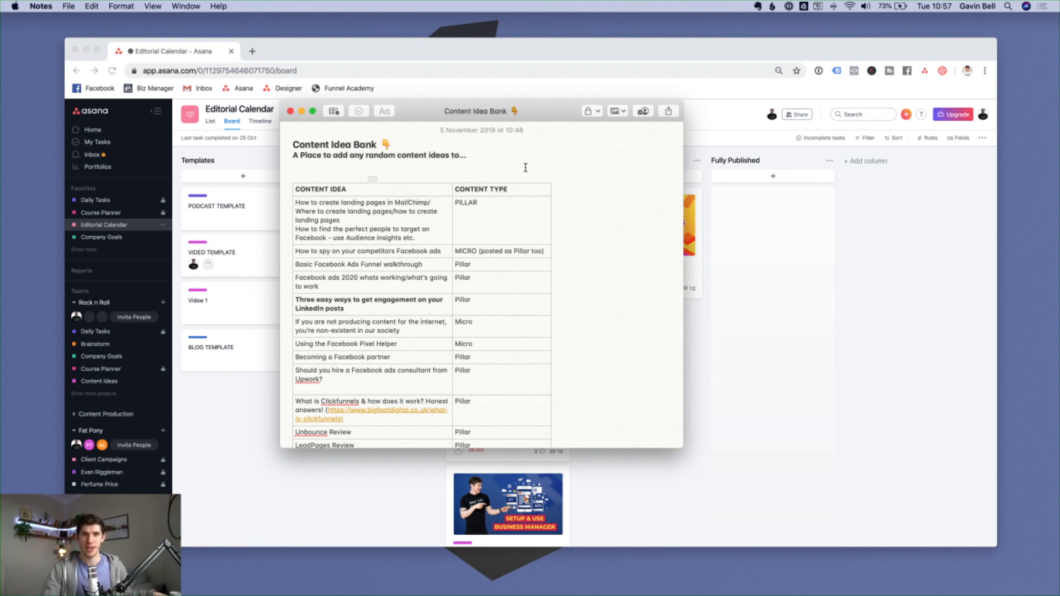
scroll(415, 290, down, 8)
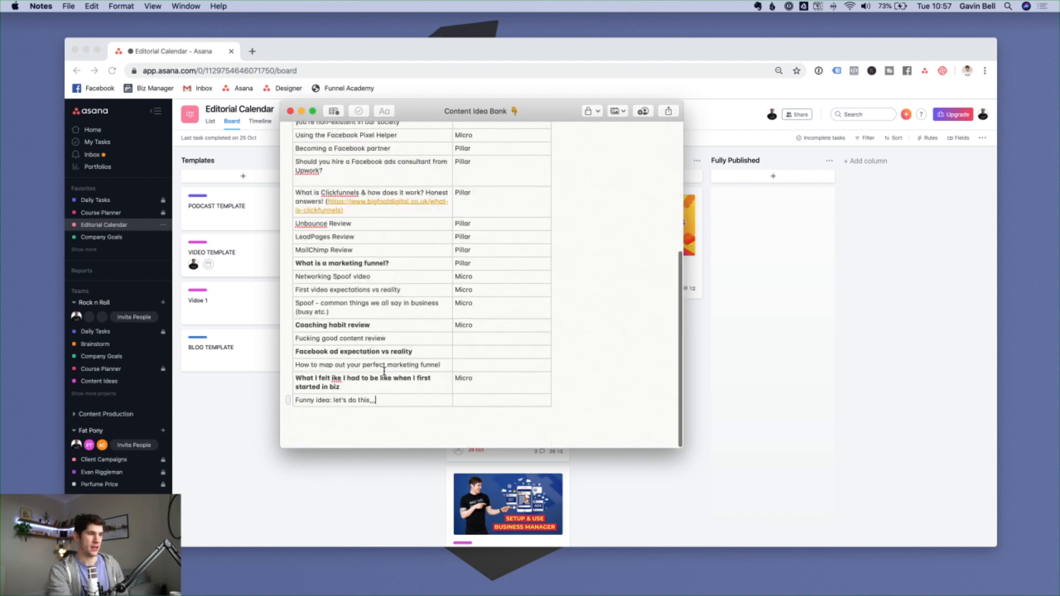
Step: Add a new row at the bottom of the Content Idea Bank table for 'Content idea 1'
key(Return)
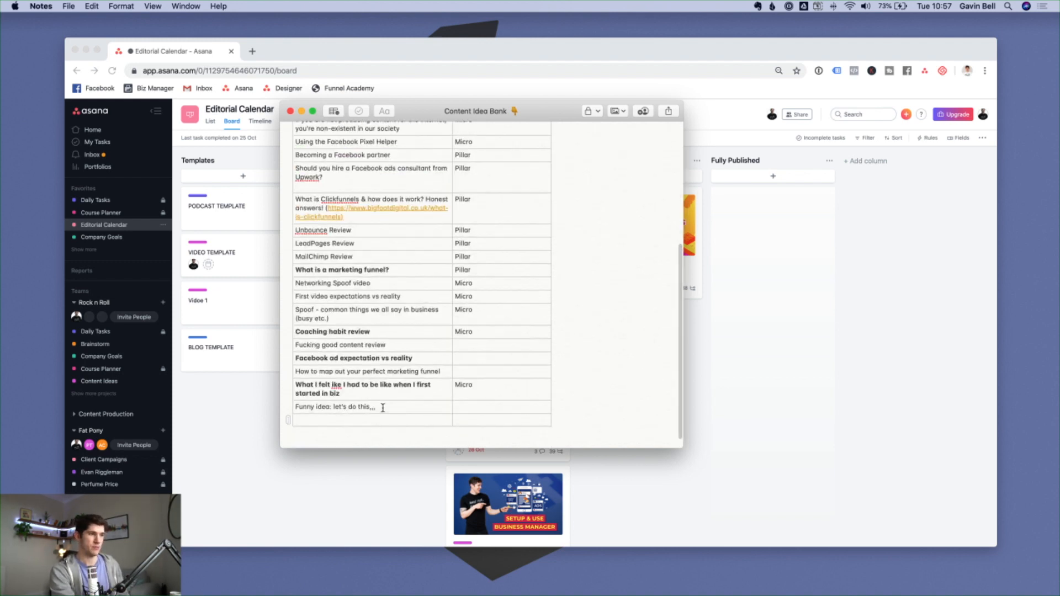
text(Content idea 1)
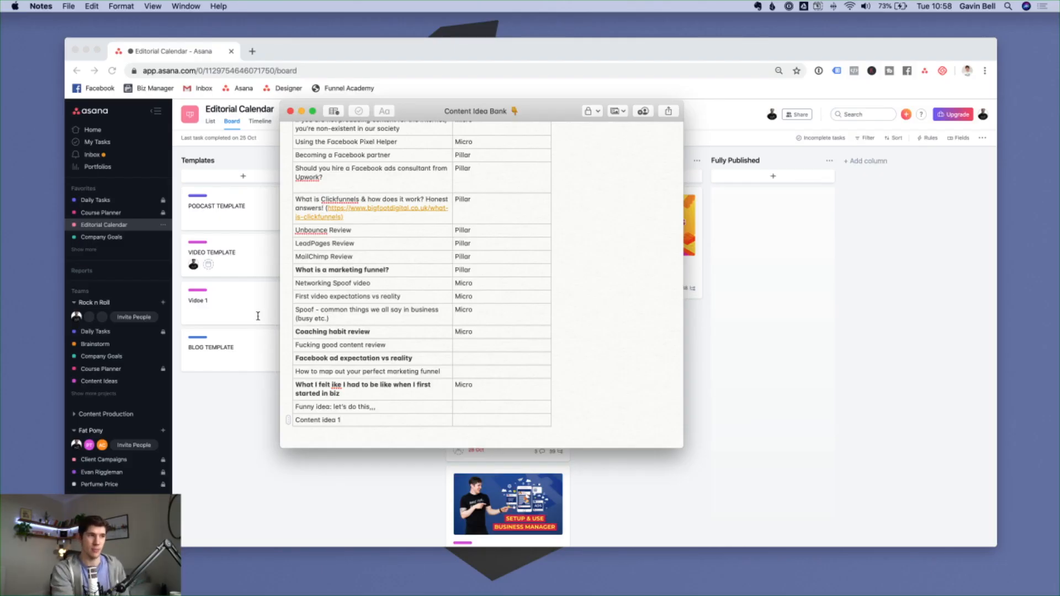
scroll(358, 205, up, 5)
scroll(371, 230, down, 5)
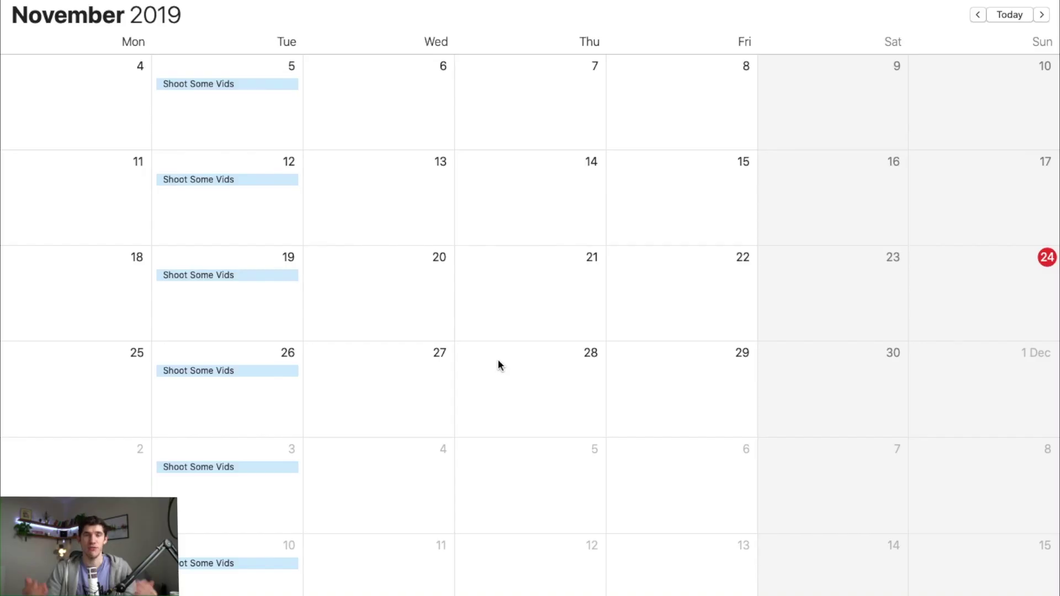
scroll(498, 359, down, 5)
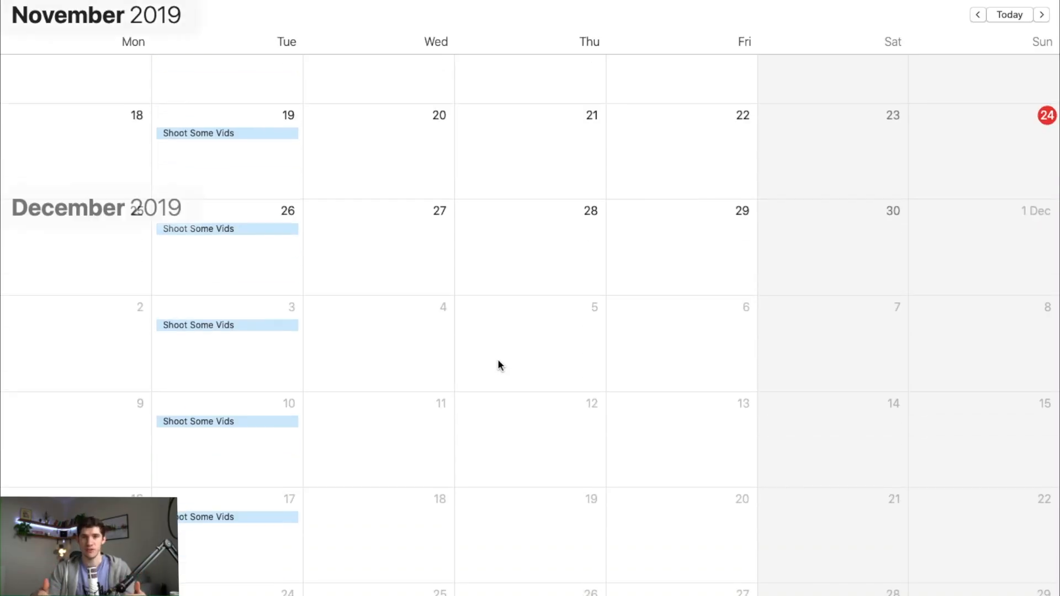
scroll(498, 359, down, 5)
scroll(498, 359, down, 3)
scroll(498, 358, down, 3)
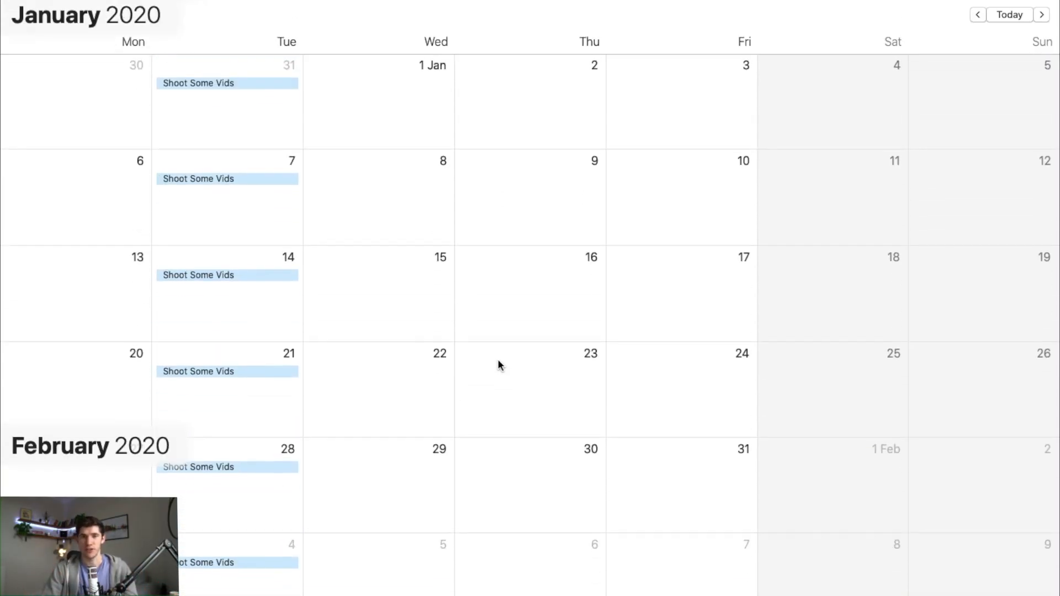
scroll(498, 359, down, 3)
scroll(498, 359, down, 3)
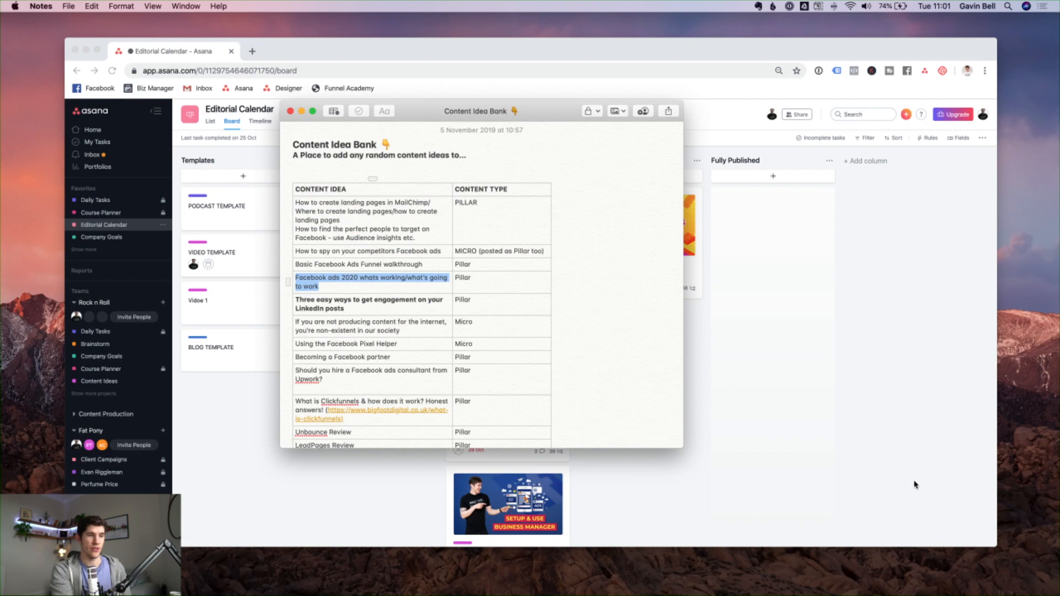
Step: Copy the 'Becoming a Facebook partner' idea title from the note and return to the Asana board
click(828, 484)
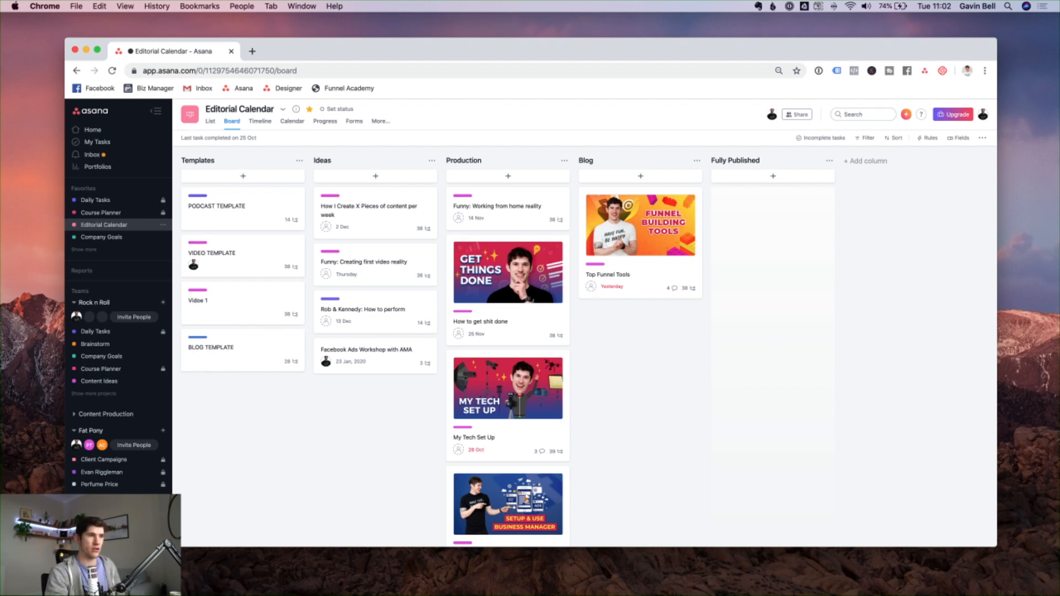
key(super+Tab)
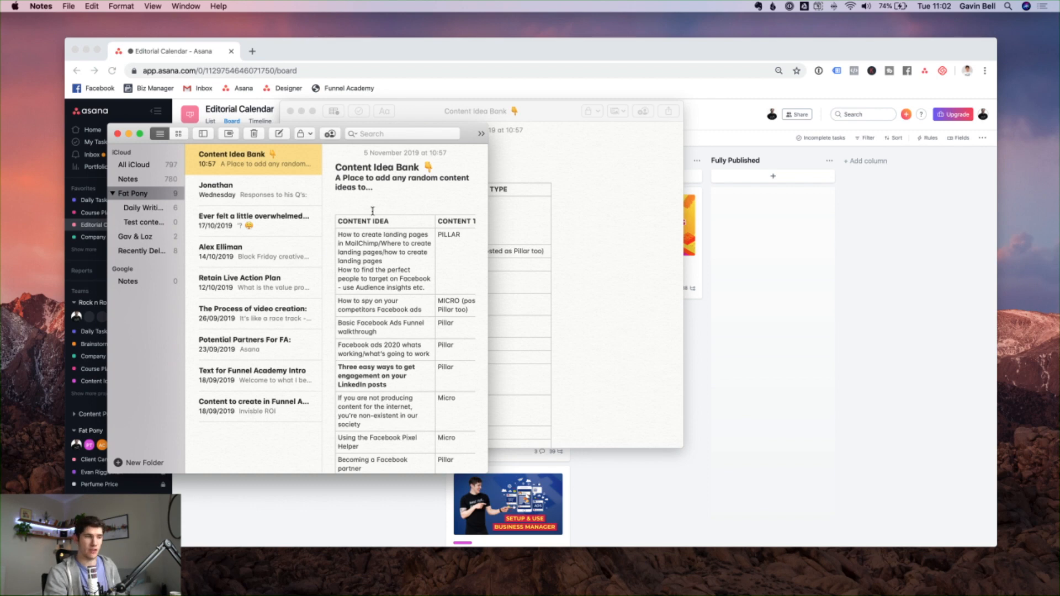
scroll(413, 317, down, 5)
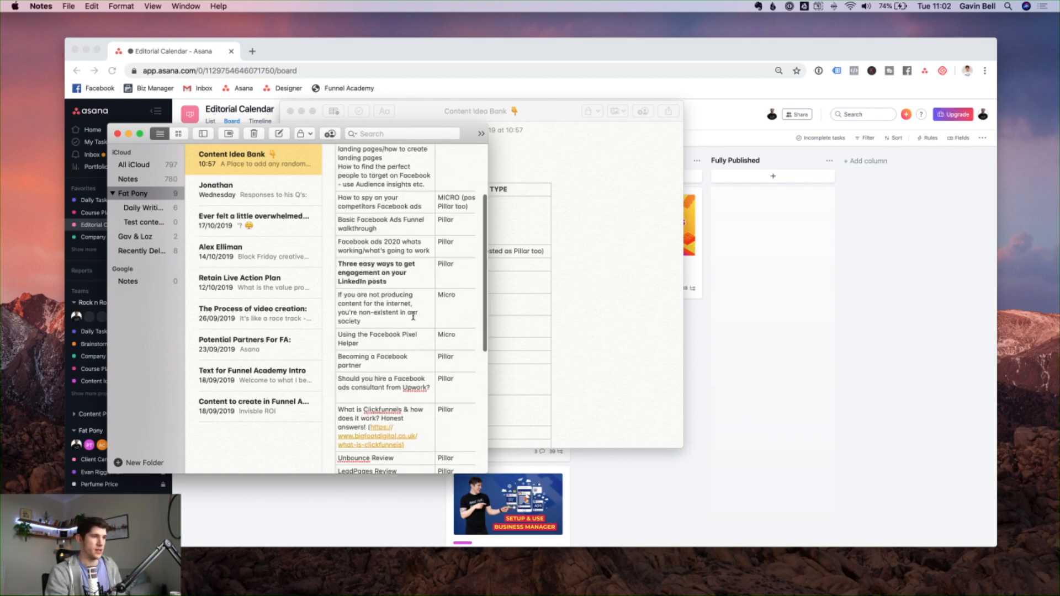
drag(397, 363, 339, 356)
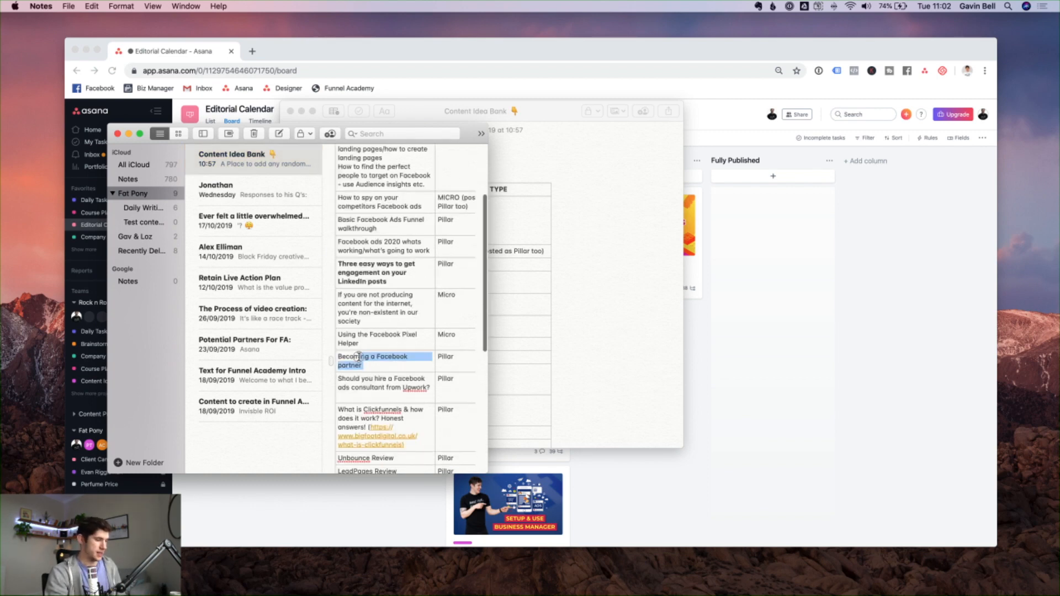
key(super+c)
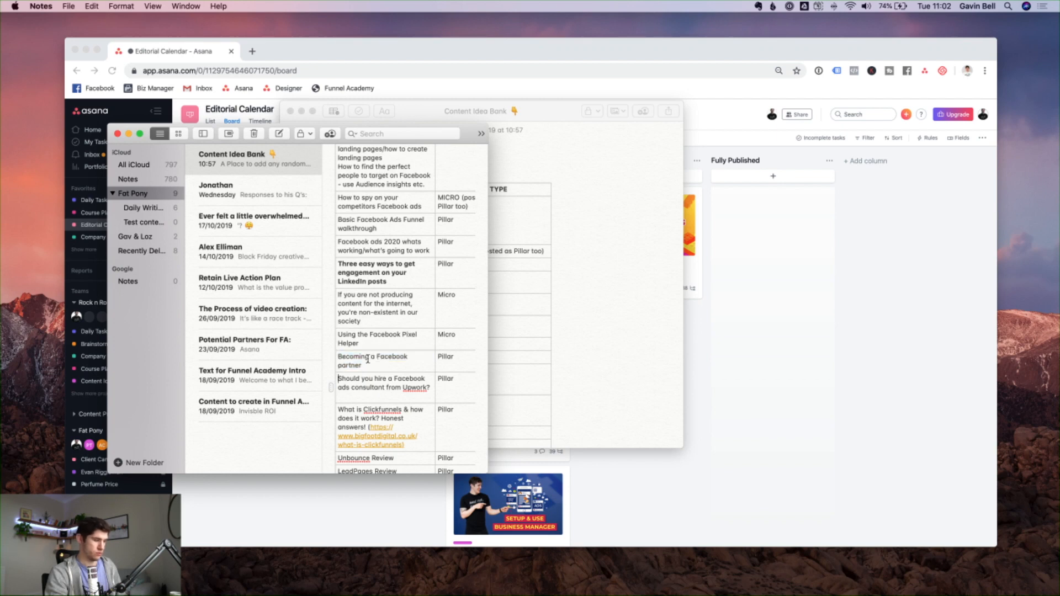
key(super+b)
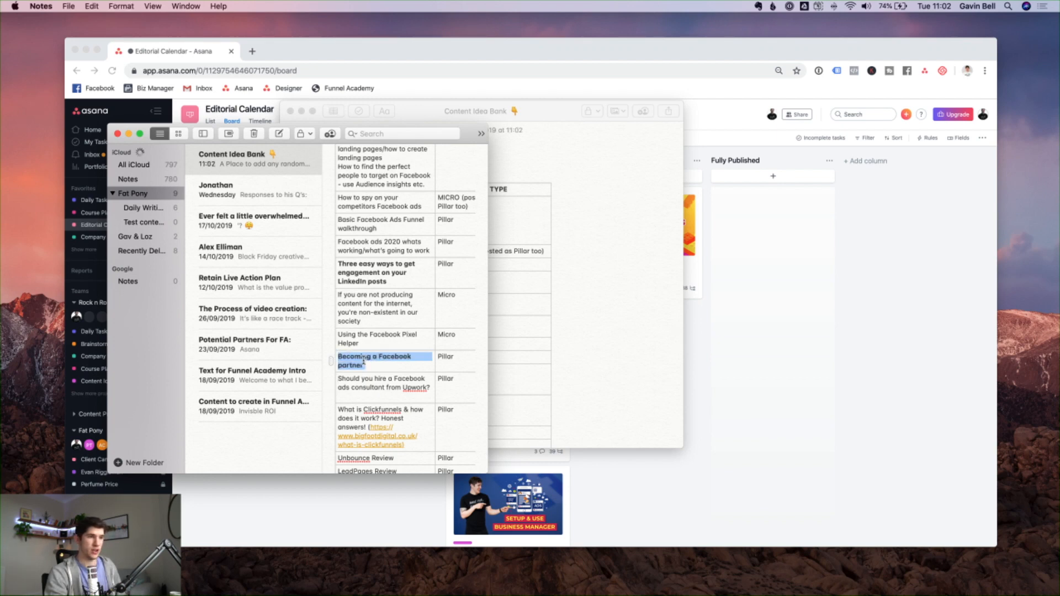
click(739, 326)
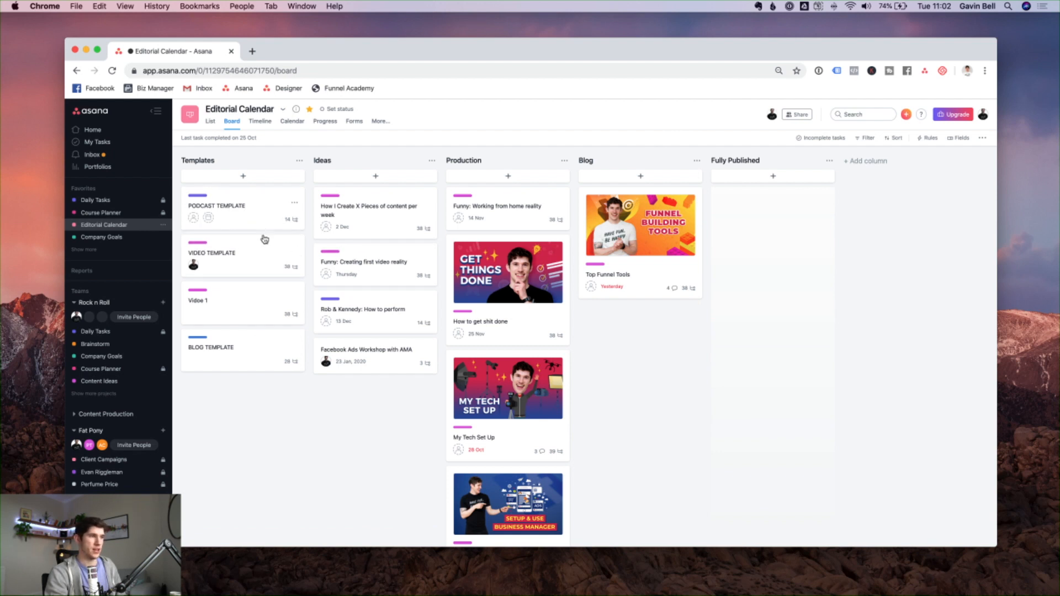
Step: Replace the Vidoe 1 card's title with the pasted 'Becoming a Facebook partner' and return to the board
click(230, 302)
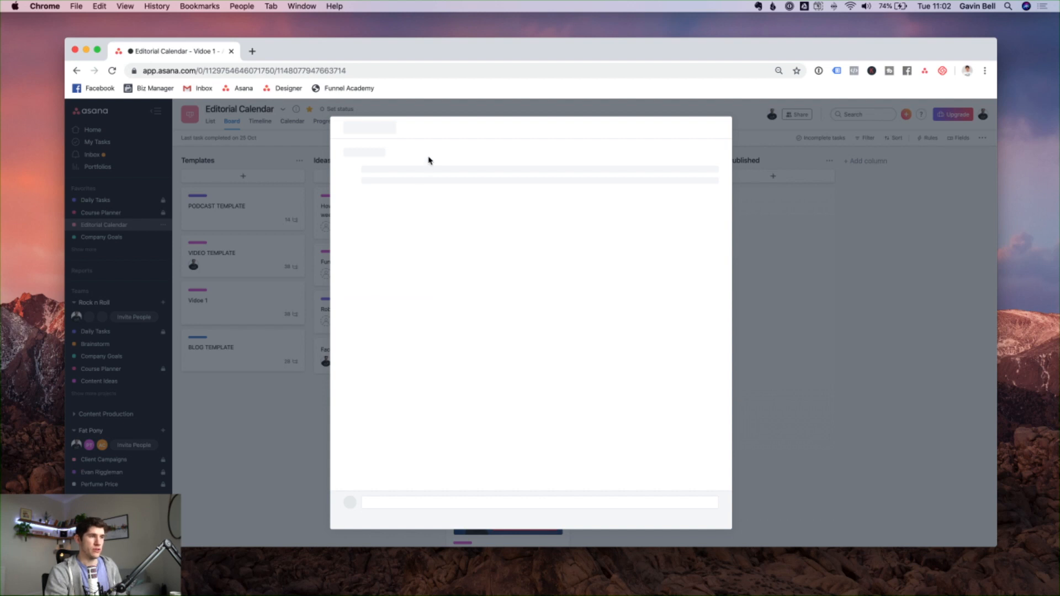
click(428, 154)
key(super+a)
key(super+v)
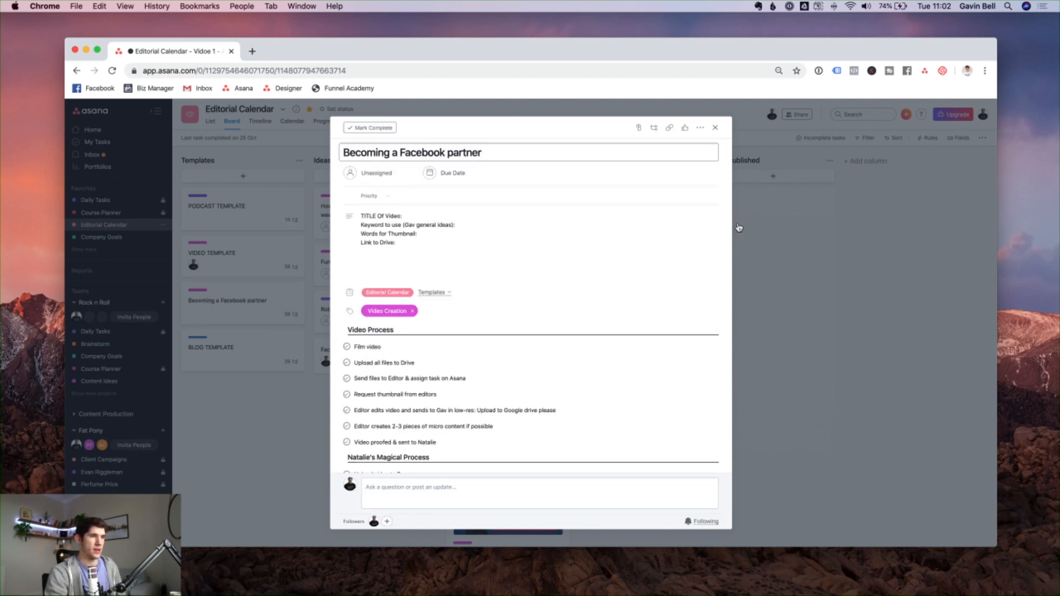
click(751, 227)
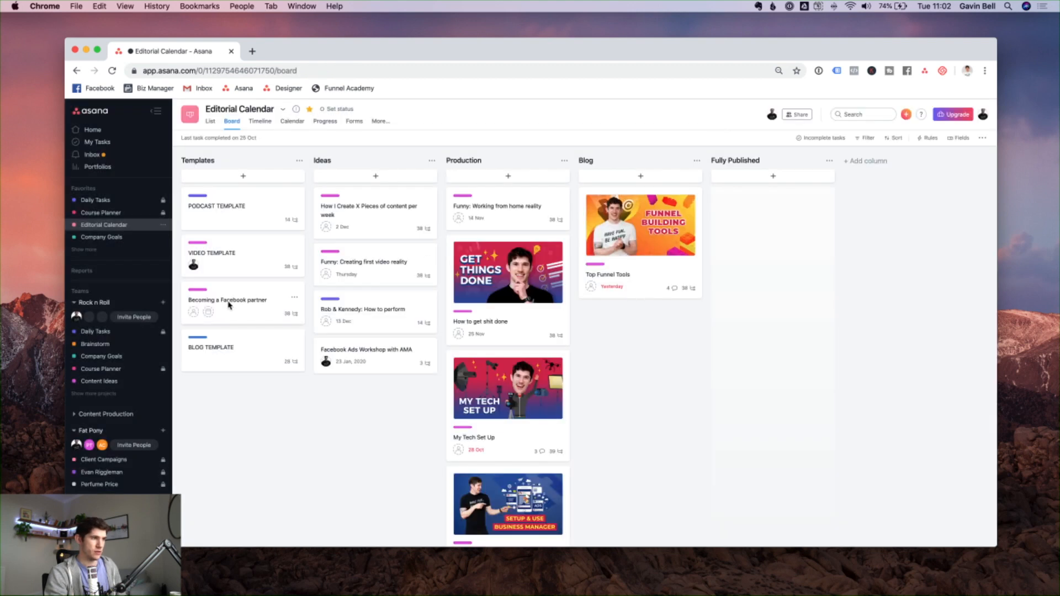
Step: Move the Becoming a Facebook partner card from Templates into Ideas with a 26 Nov due date
drag(225, 305, 352, 213)
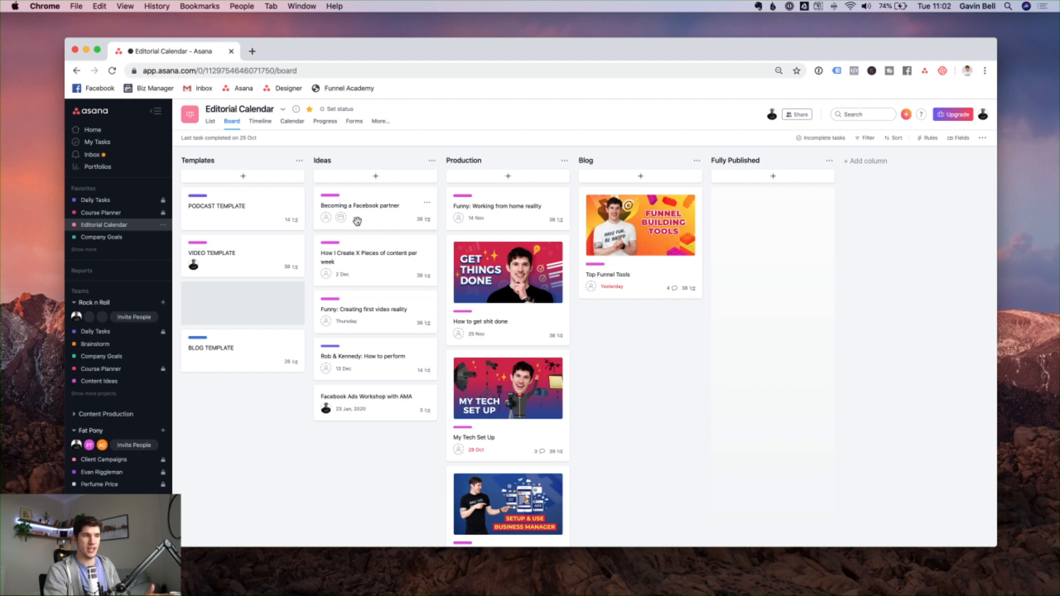
click(342, 219)
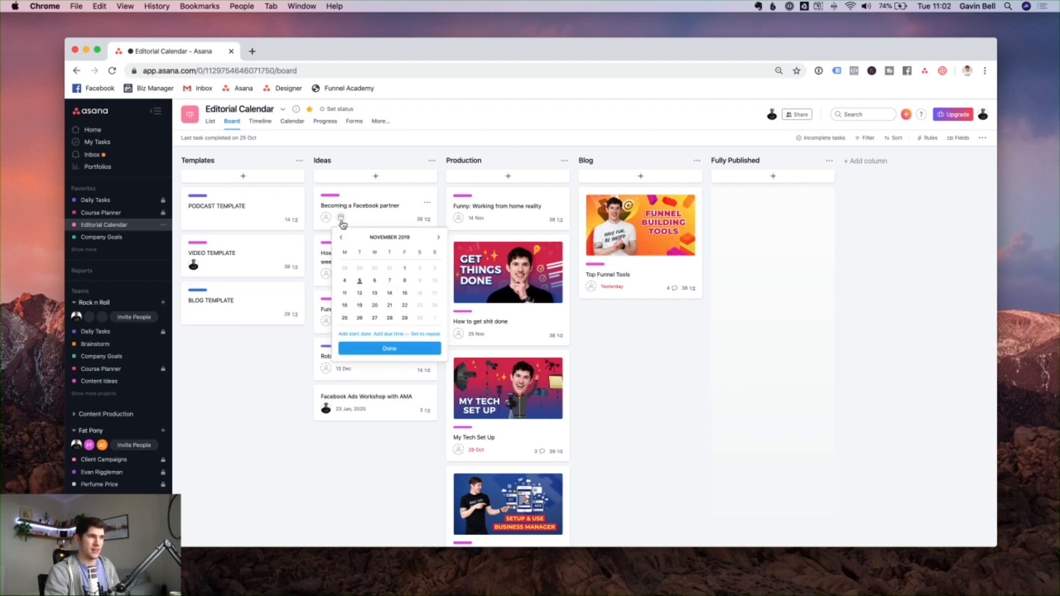
click(374, 318)
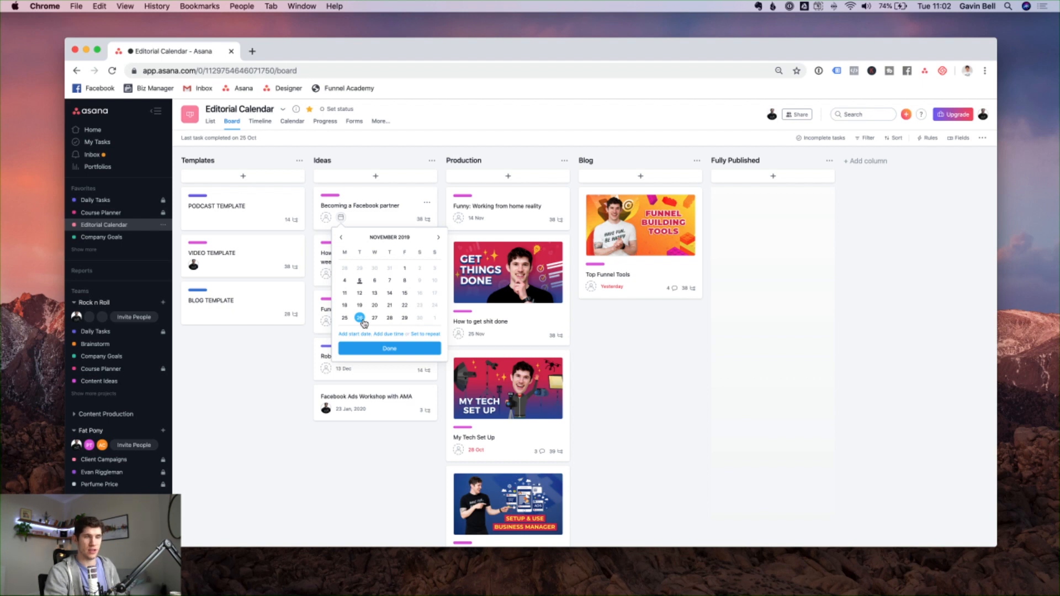
key(Return)
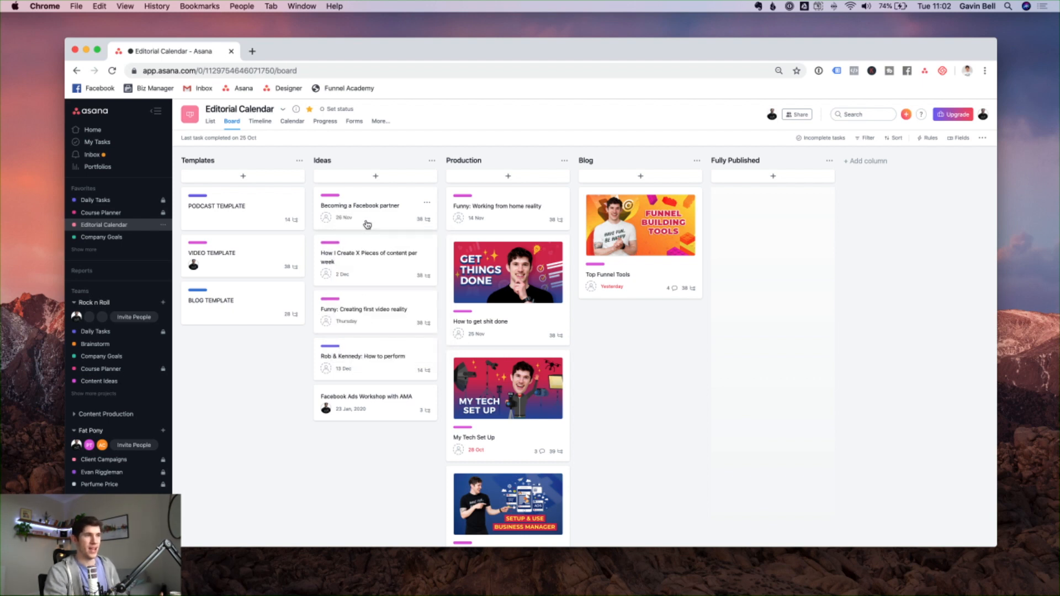
Step: Set the Film video subtask of Becoming a Facebook partner due 12 Nov and assign it to myself
click(372, 207)
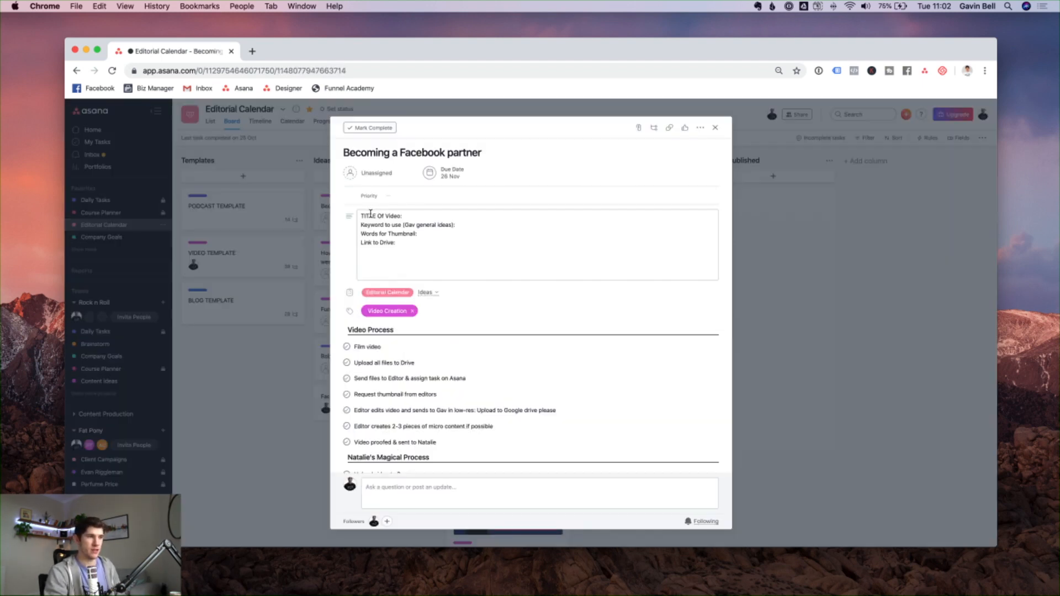
scroll(498, 326, down, 5)
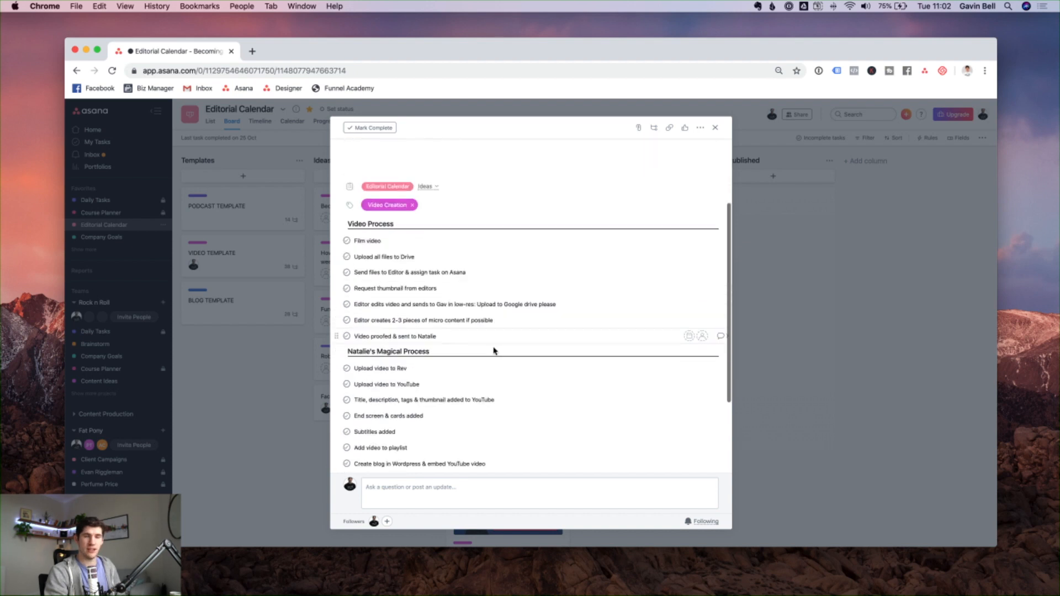
scroll(499, 327, up, 3)
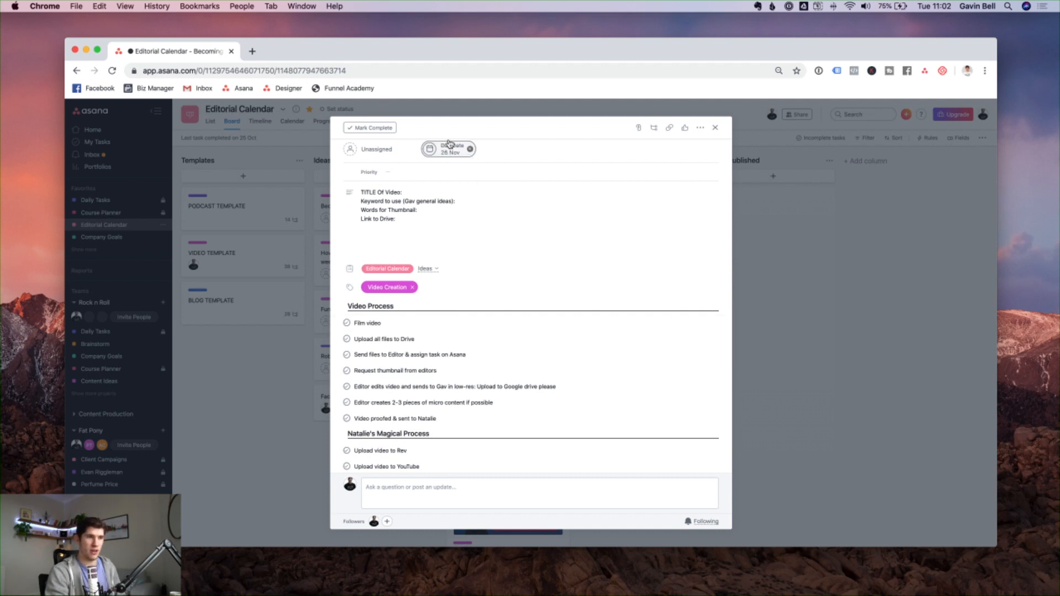
mouse_move(530, 323)
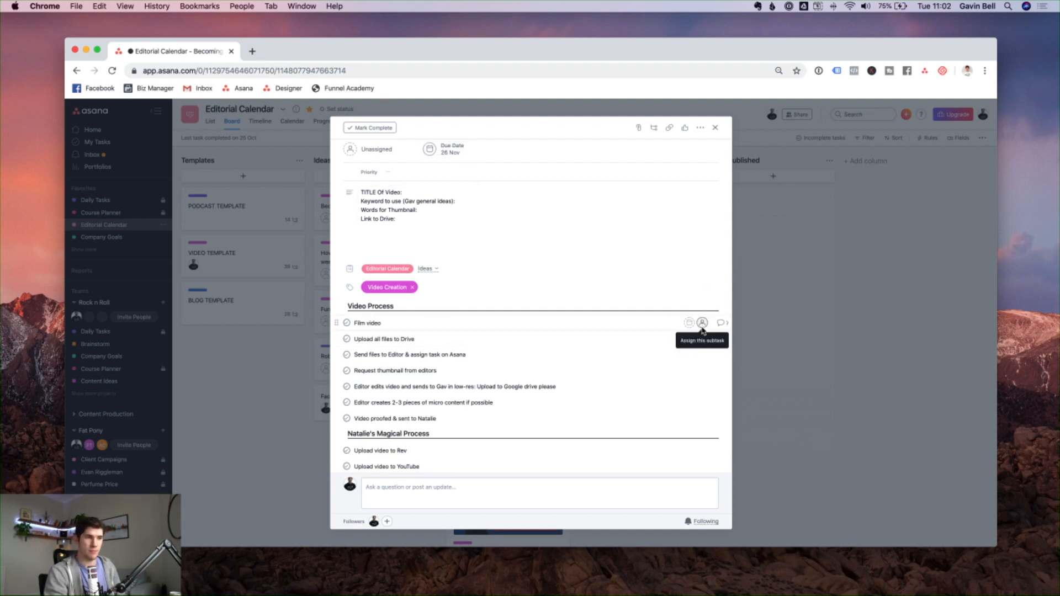
click(690, 325)
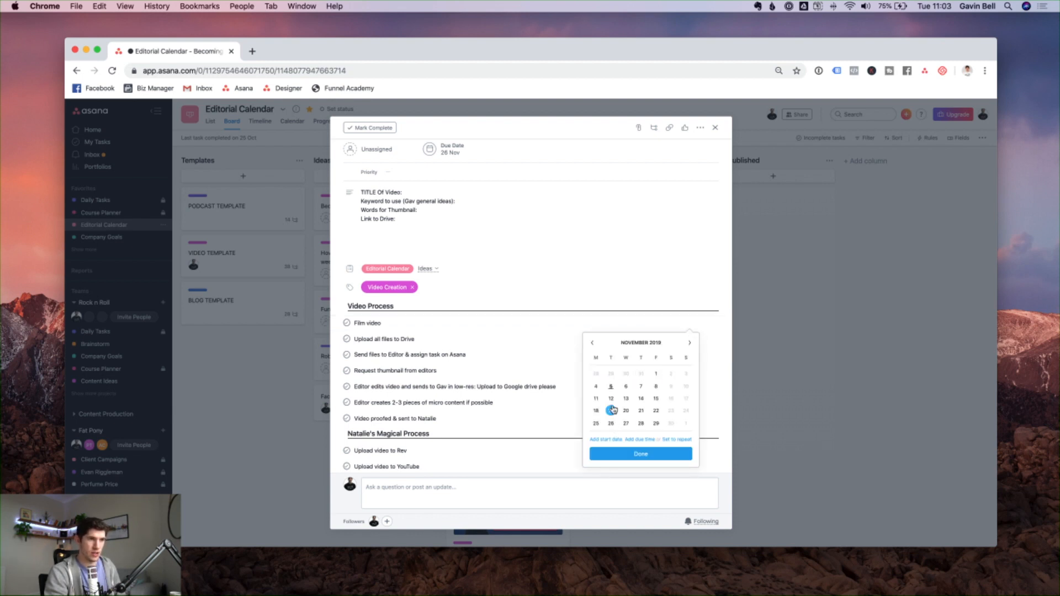
click(611, 398)
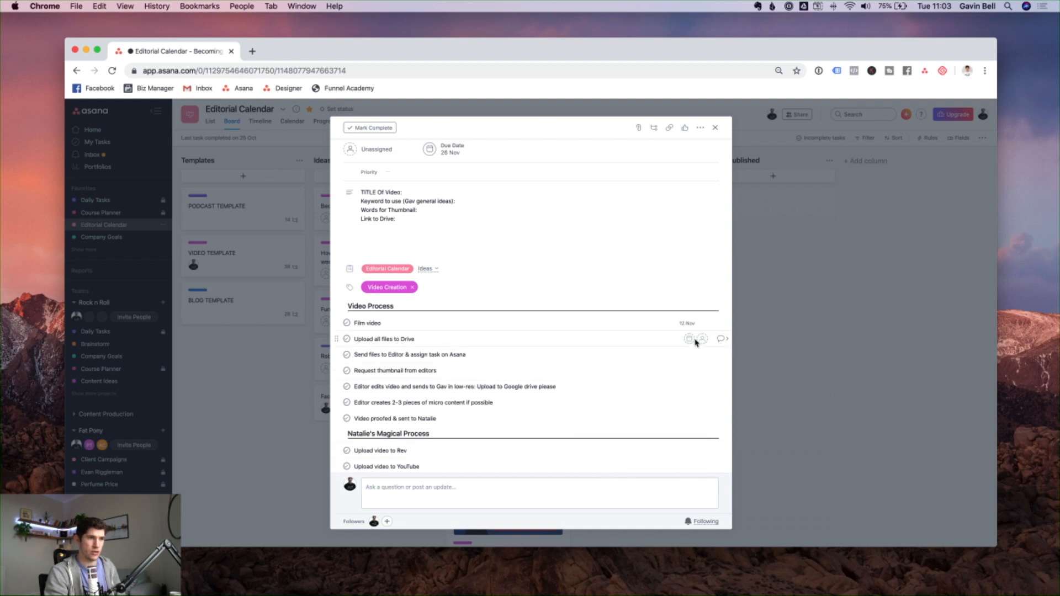
click(702, 323)
click(668, 356)
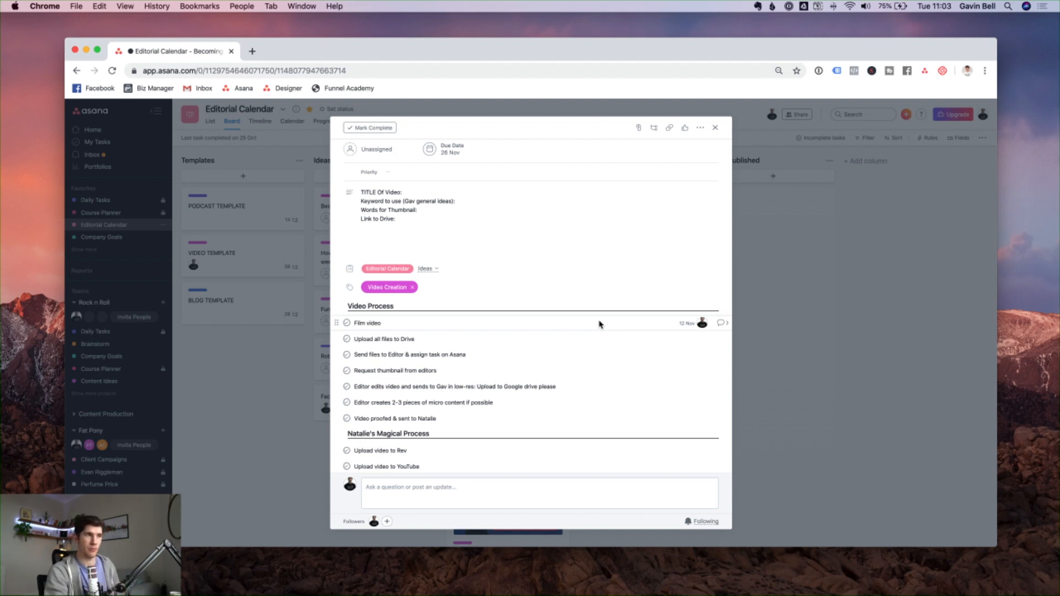
scroll(599, 323, up, 2)
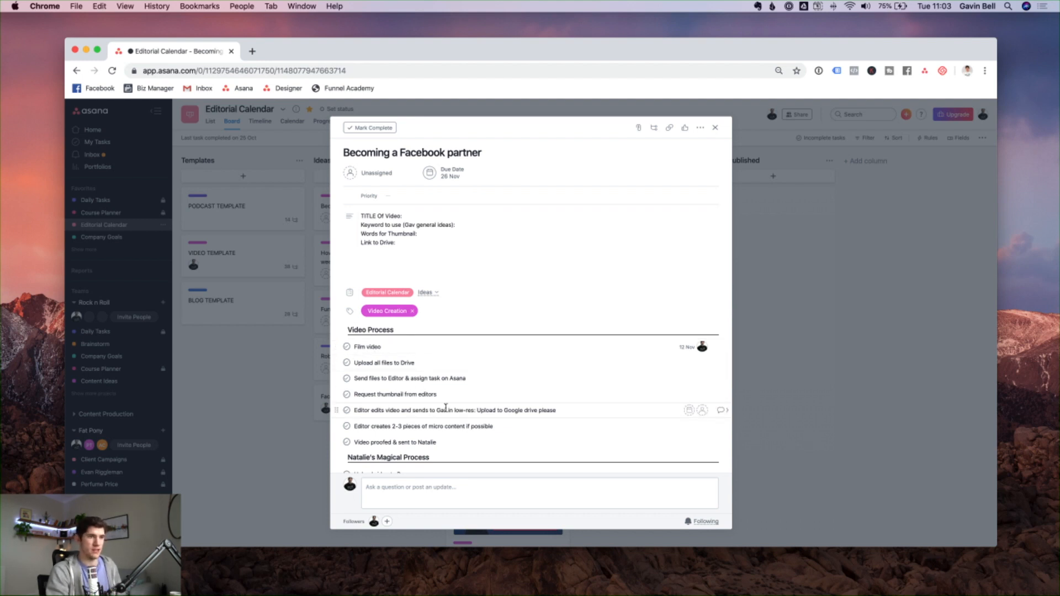
Step: Close the Becoming a Facebook partner task details to return to the Editorial Calendar board
click(815, 325)
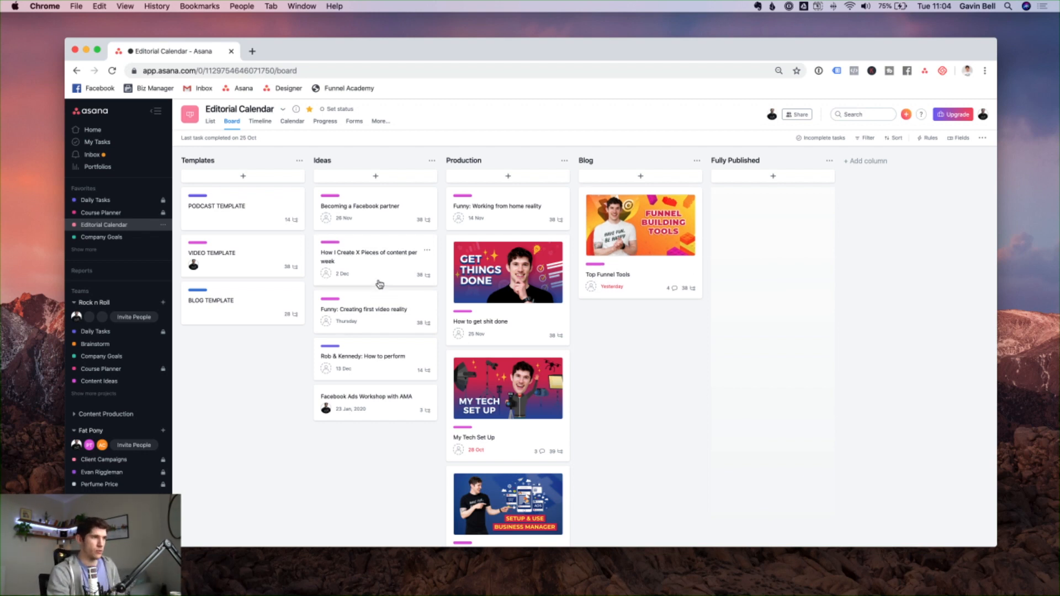
Step: Reopen and close Becoming a Facebook partner, then open the How I Create X Pieces task details
click(374, 199)
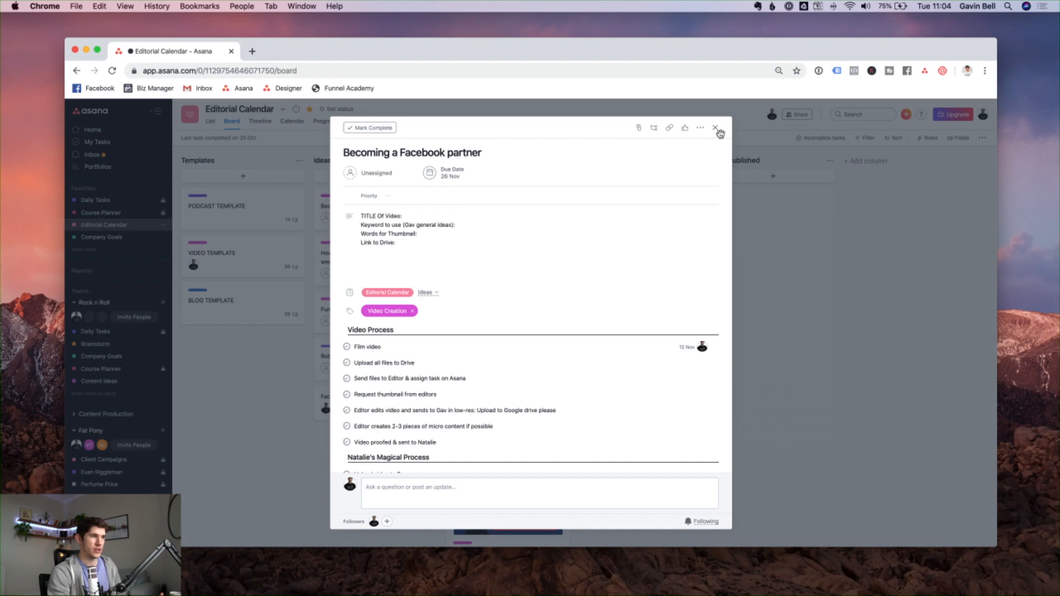
click(715, 127)
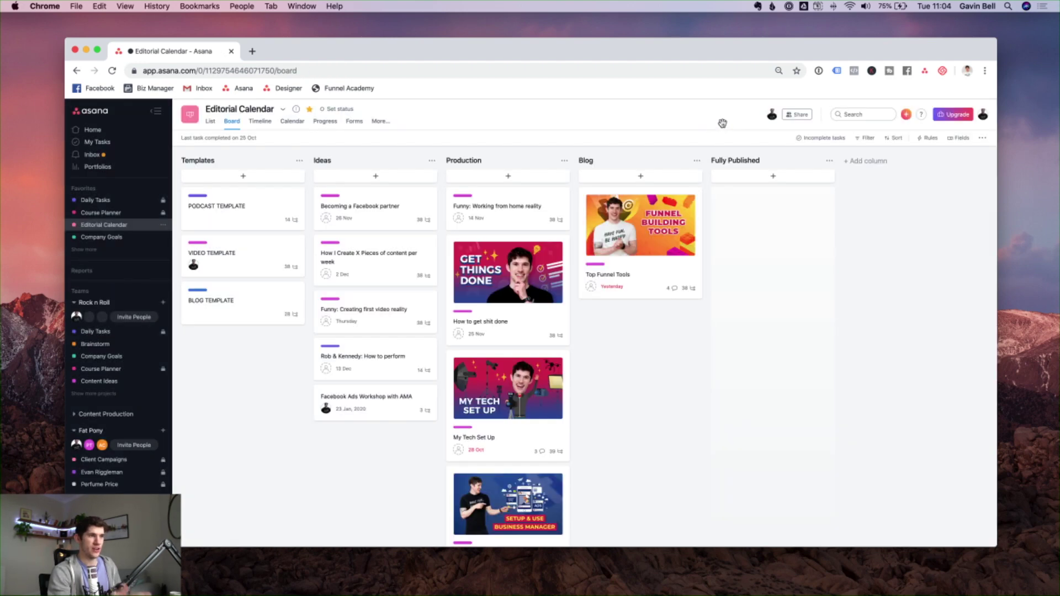
click(375, 270)
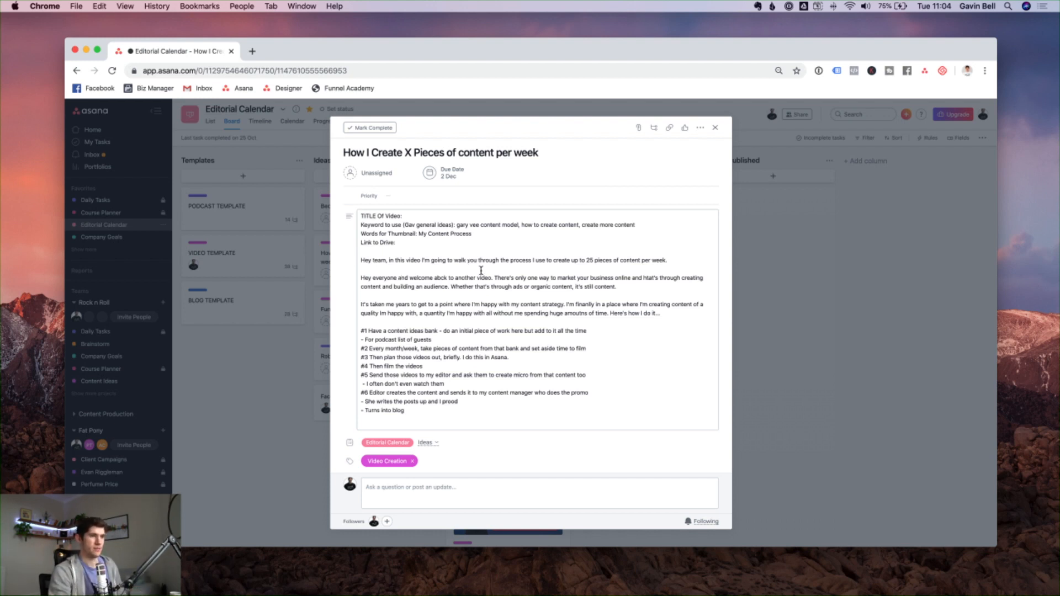
scroll(481, 271, down, 10)
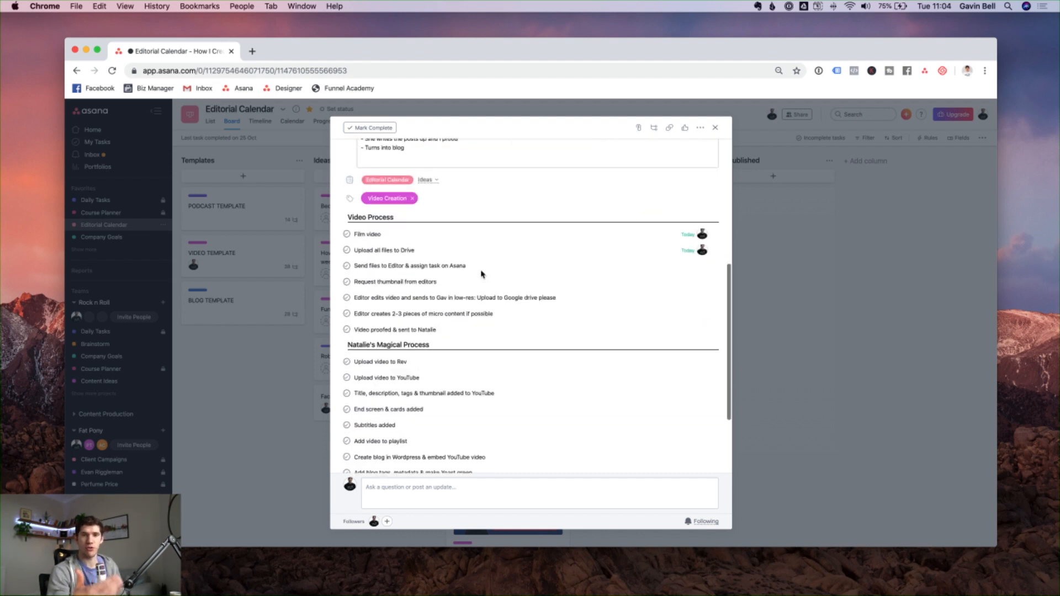
mouse_move(482, 266)
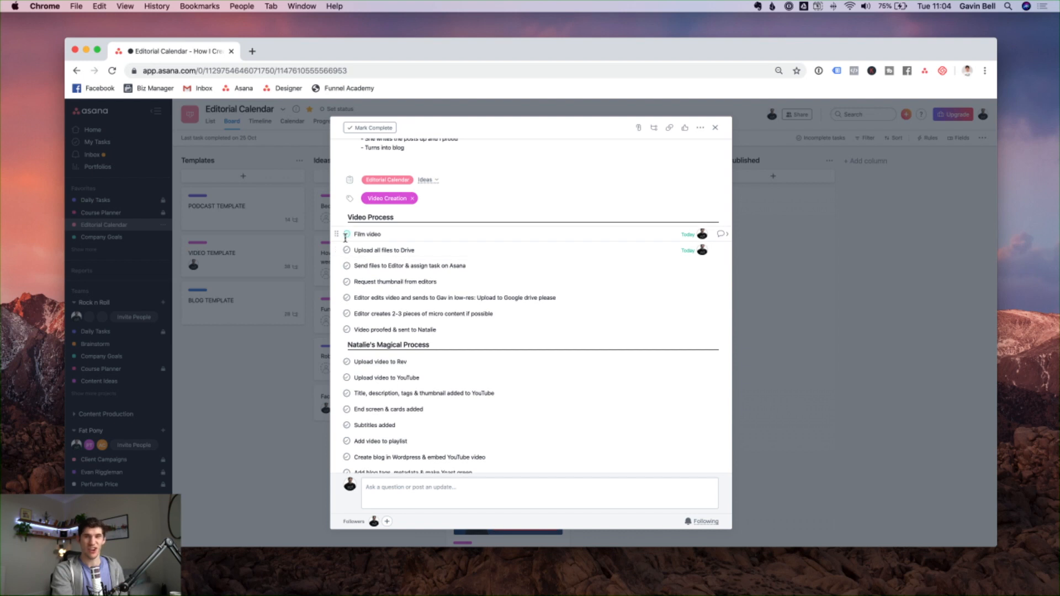
Step: Mark the Film video subtask of How I Create X Pieces complete
click(346, 235)
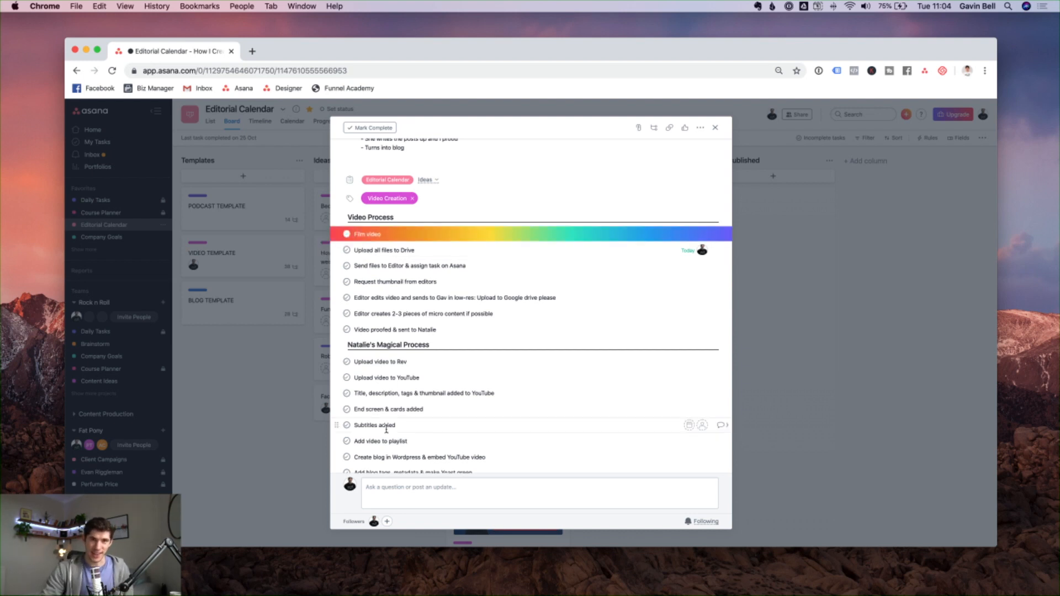
scroll(387, 430, down, 2)
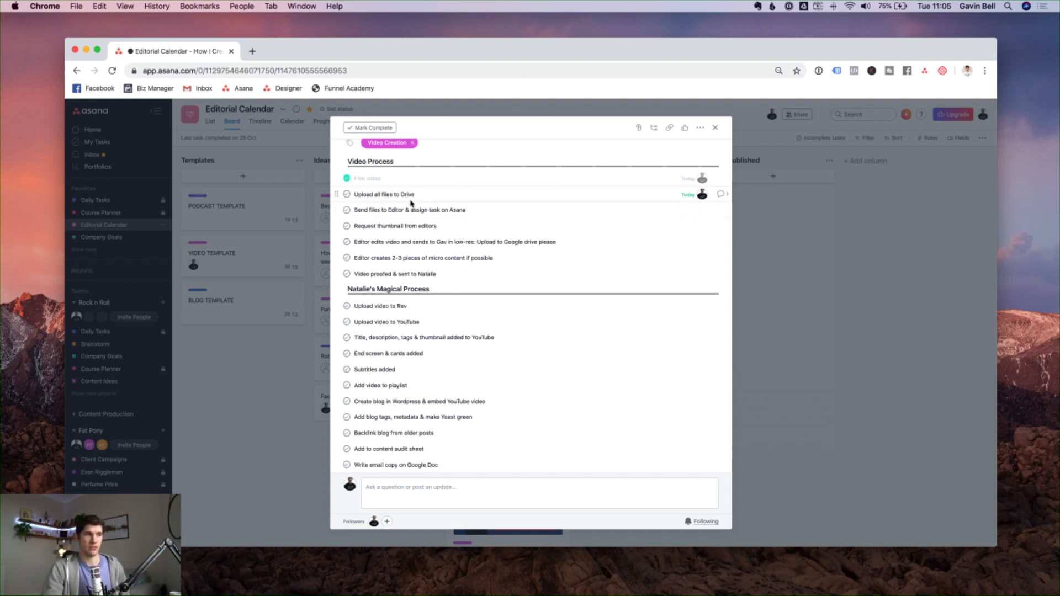
mouse_move(422, 314)
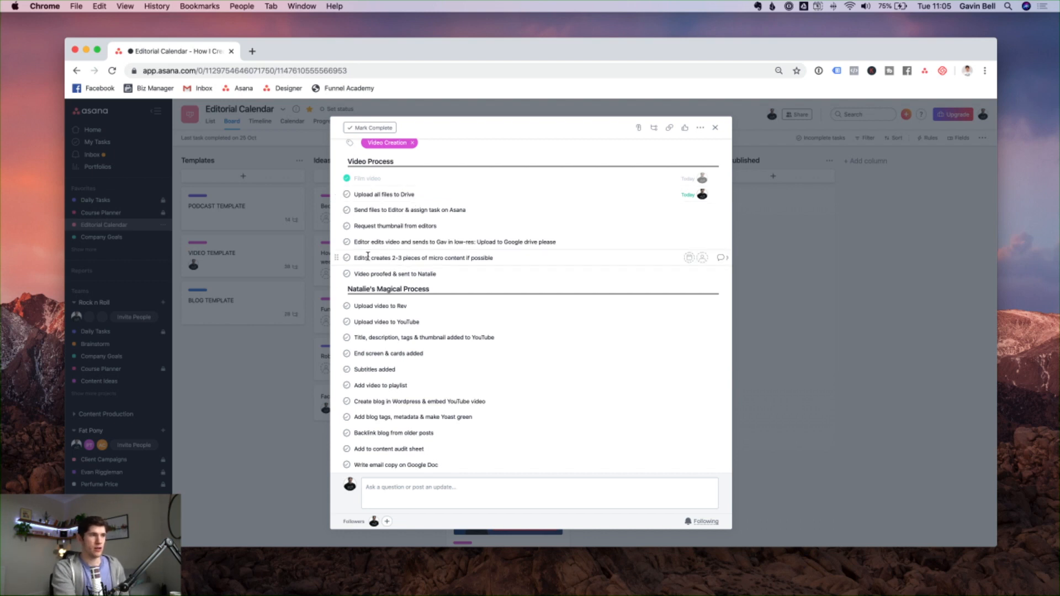
drag(356, 258, 451, 257)
click(461, 258)
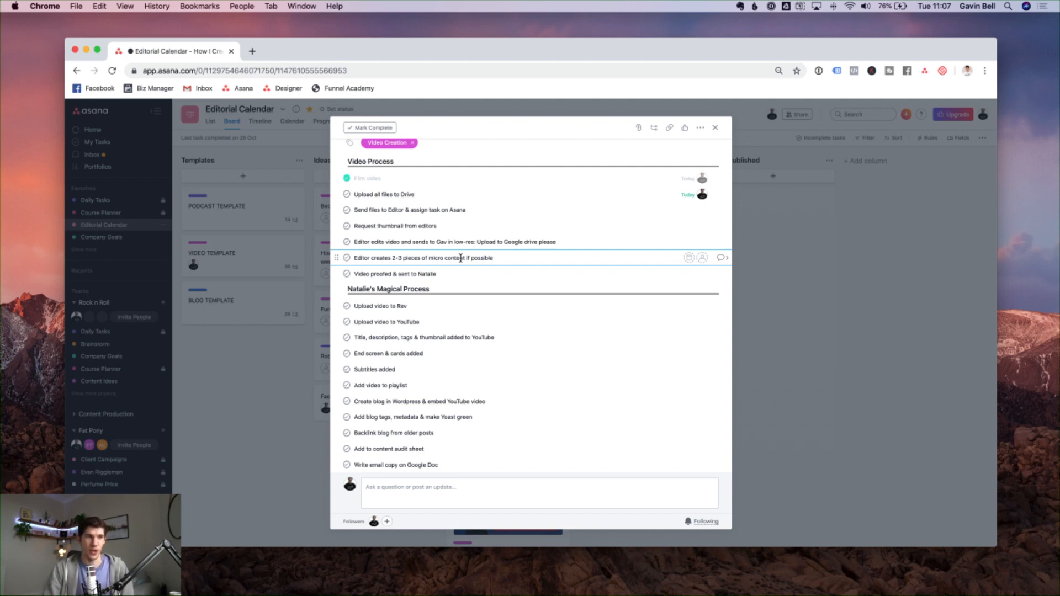
scroll(461, 258, down, 2)
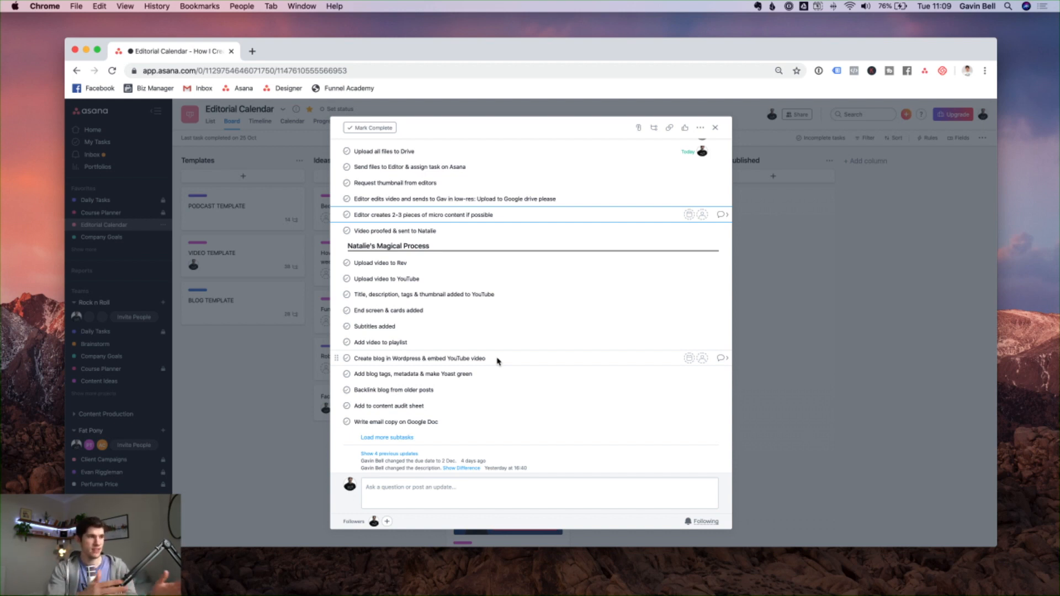
scroll(498, 361, up, 10)
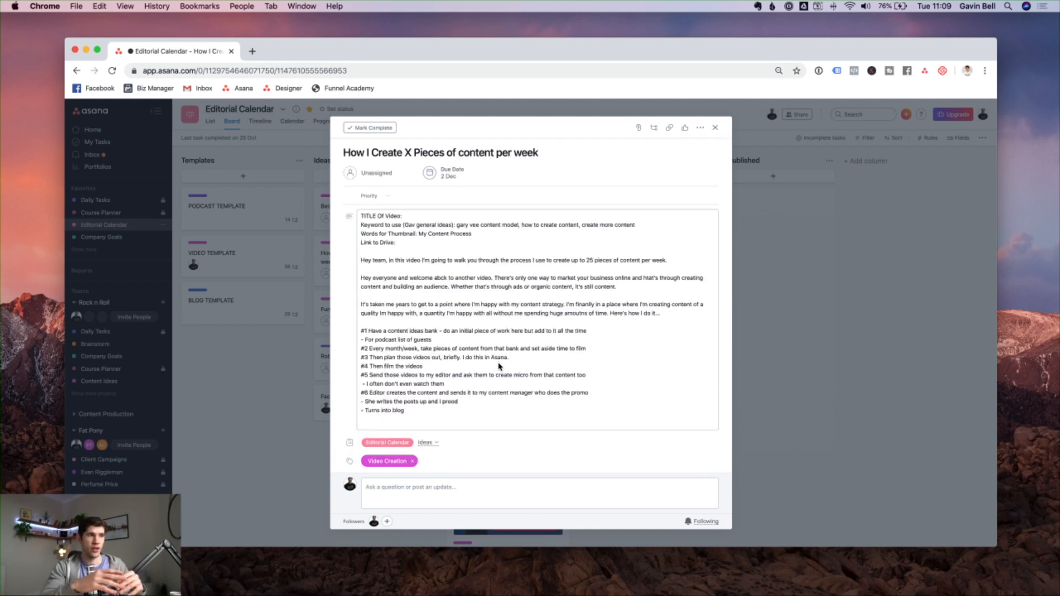